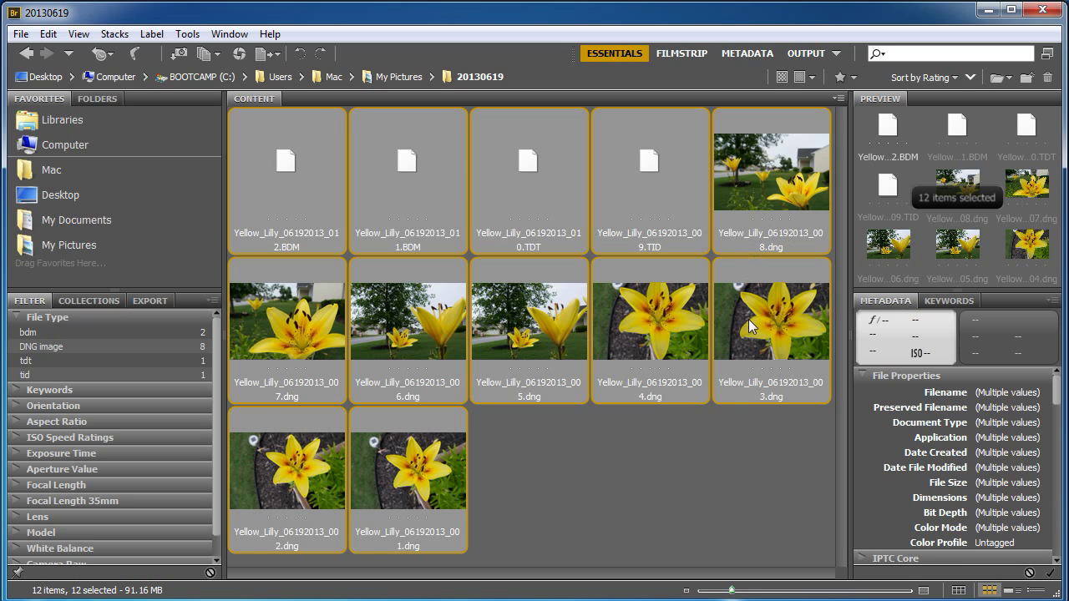
Step: Reorder the lily thumbnails by hand: move 008, put 005 before 003, and put 001 between 004 and 008
click(722, 441)
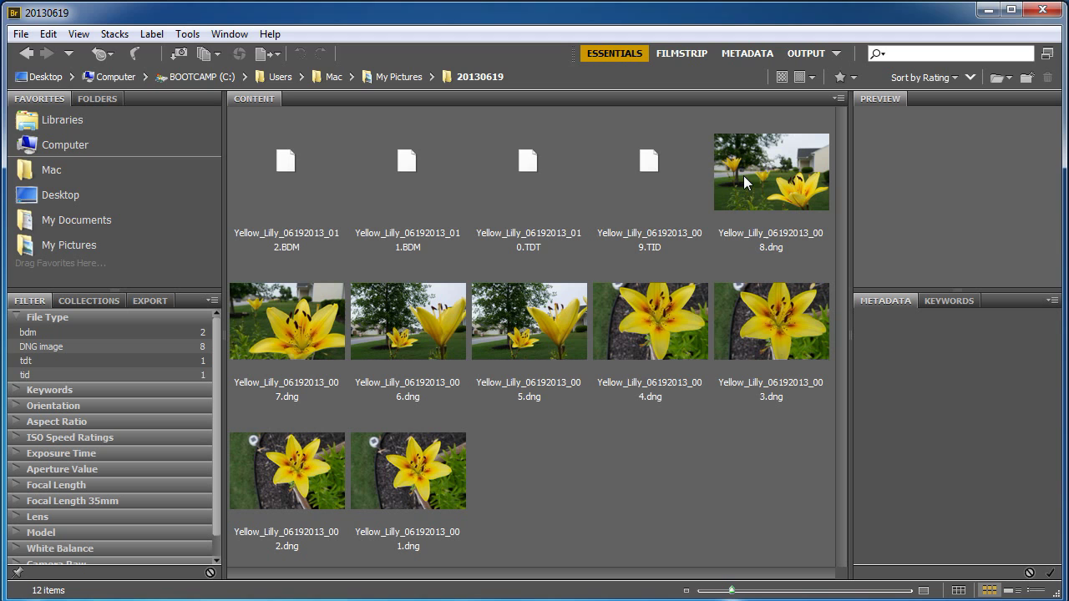
drag(752, 172, 722, 299)
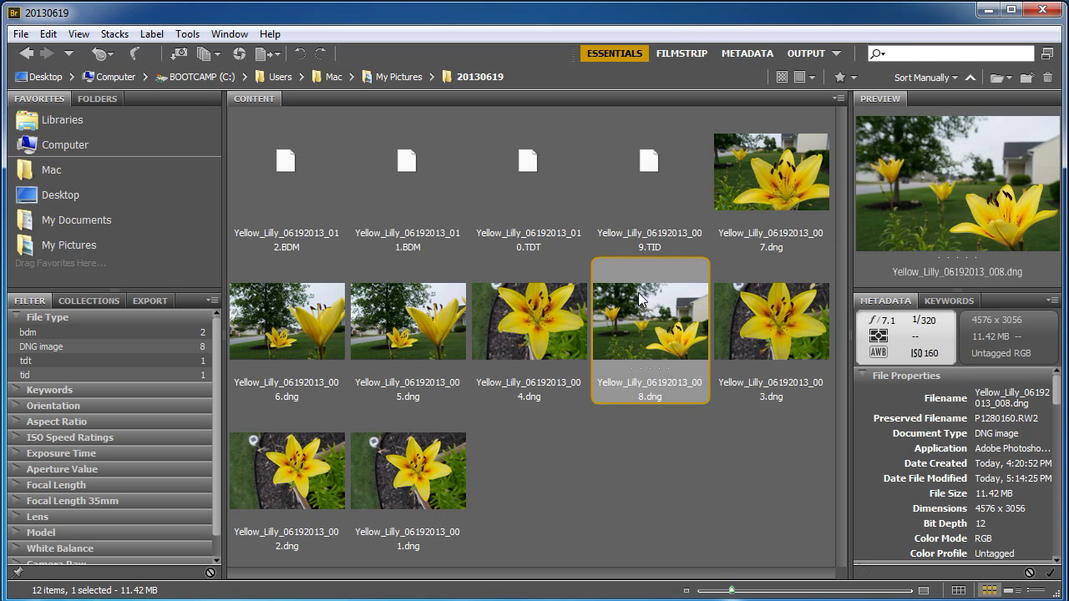
drag(441, 334, 712, 321)
drag(378, 511, 486, 413)
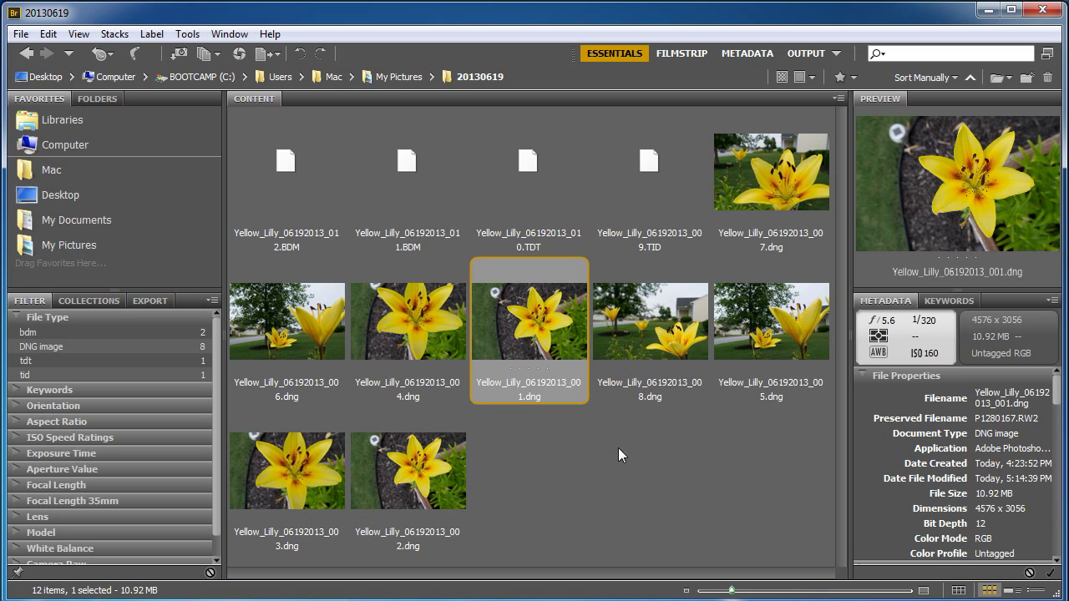
Step: Give the Yellow_Lilly 007 photo a five-star rating
click(794, 194)
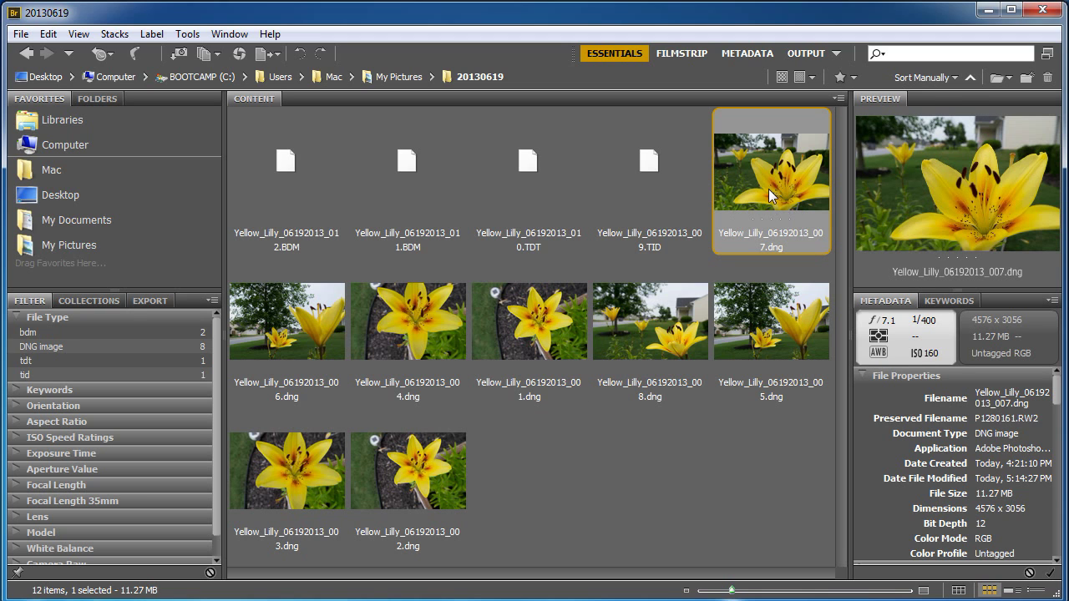
mouse_move(730, 582)
mouse_down()
mouse_move(707, 591)
mouse_move(726, 591)
mouse_up()
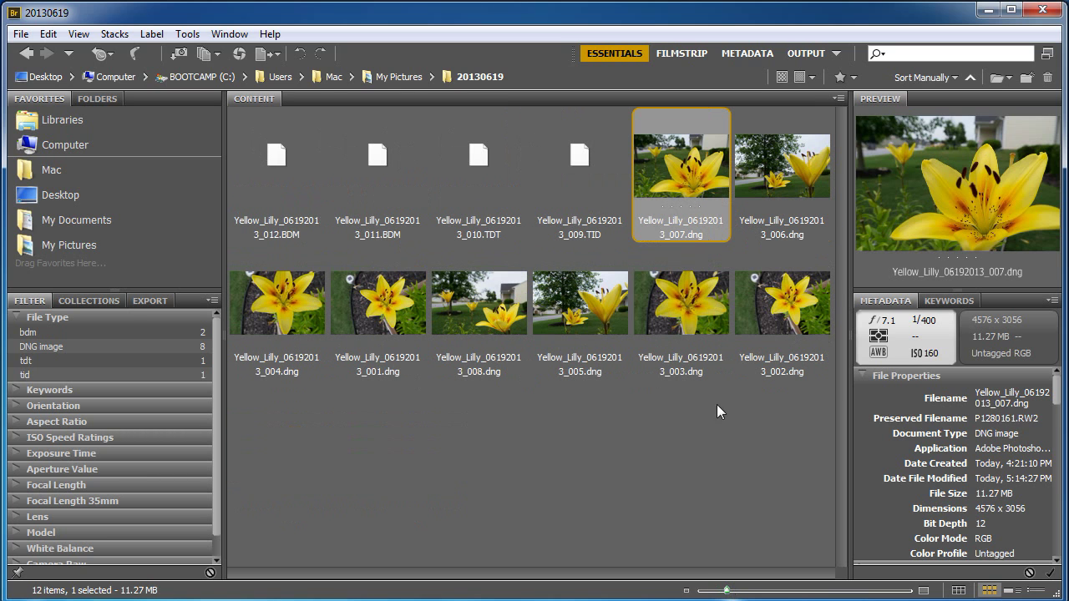
click(698, 207)
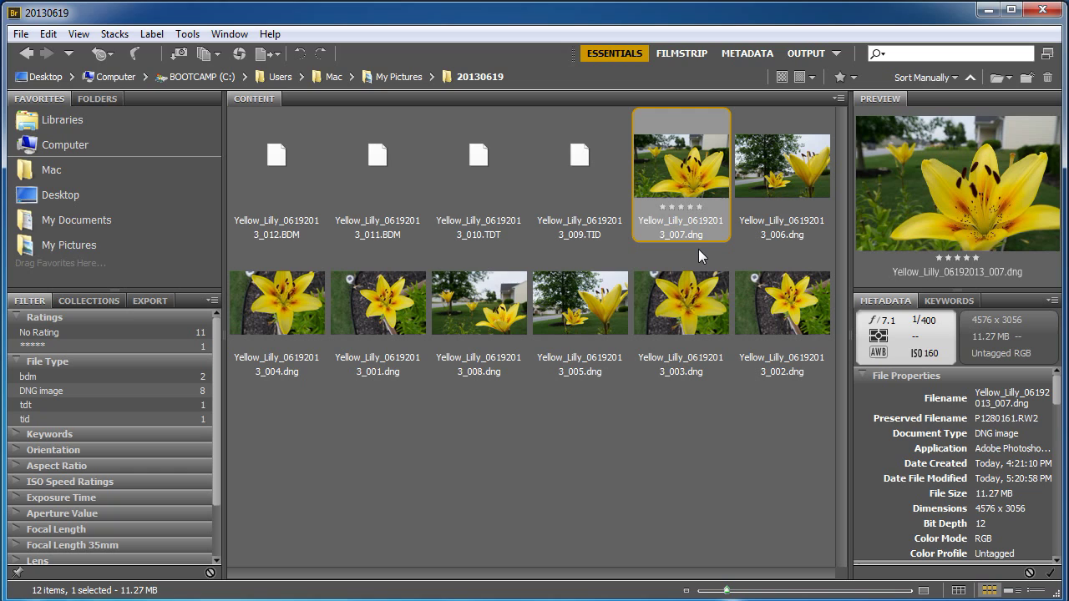
Step: Rate the 001 photo four stars and the 003 photo one star
click(364, 320)
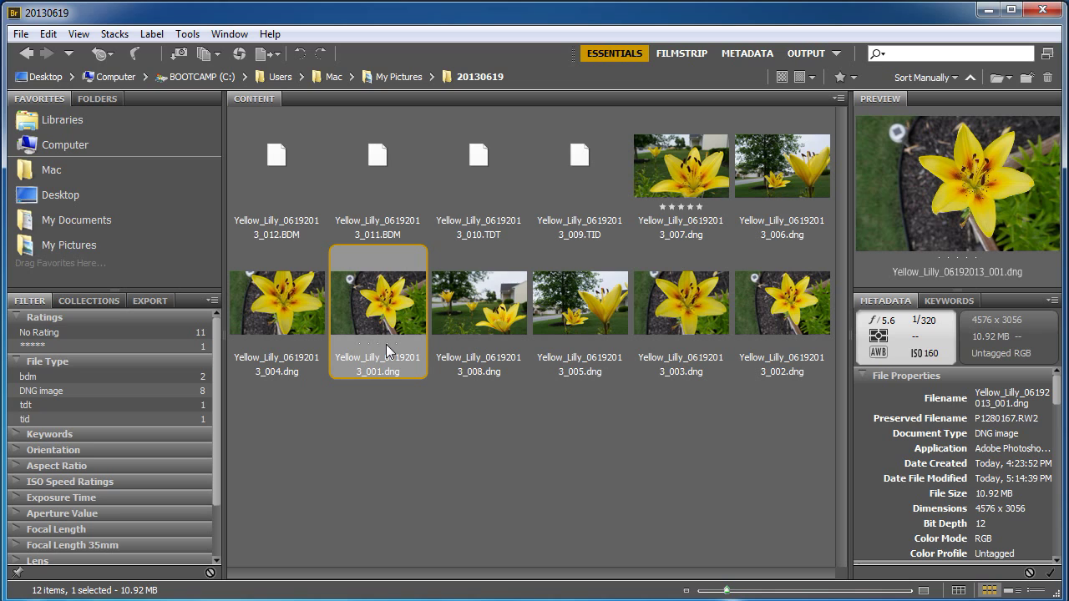
click(387, 344)
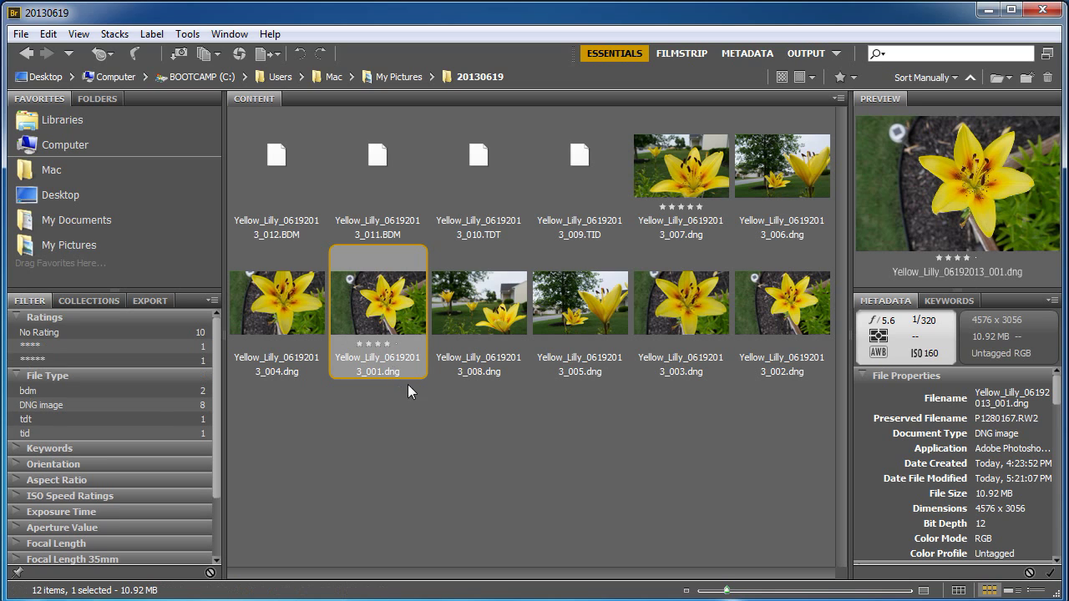
click(710, 289)
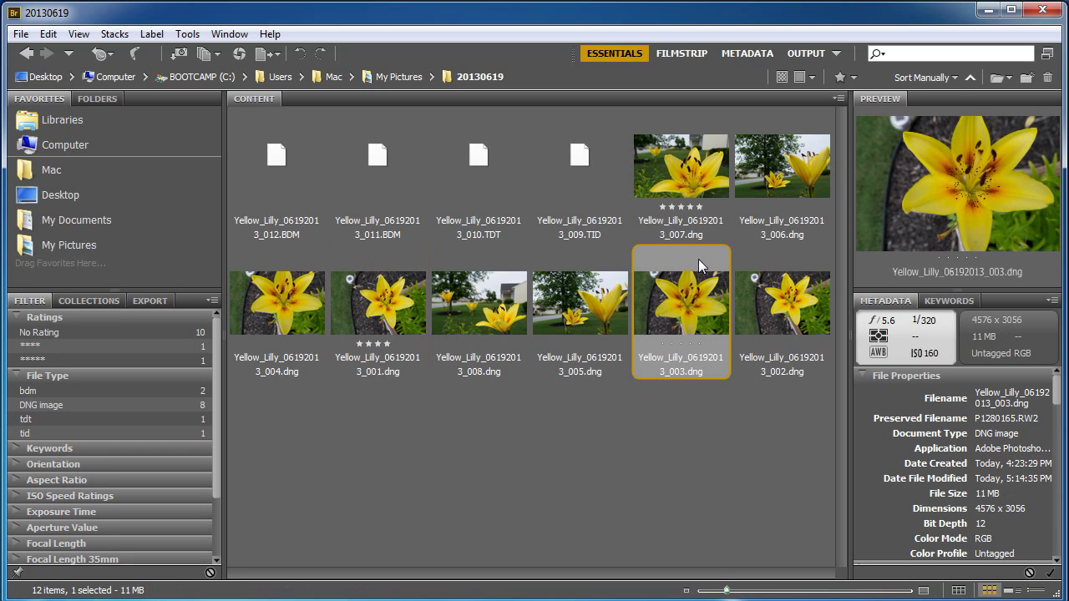
click(663, 343)
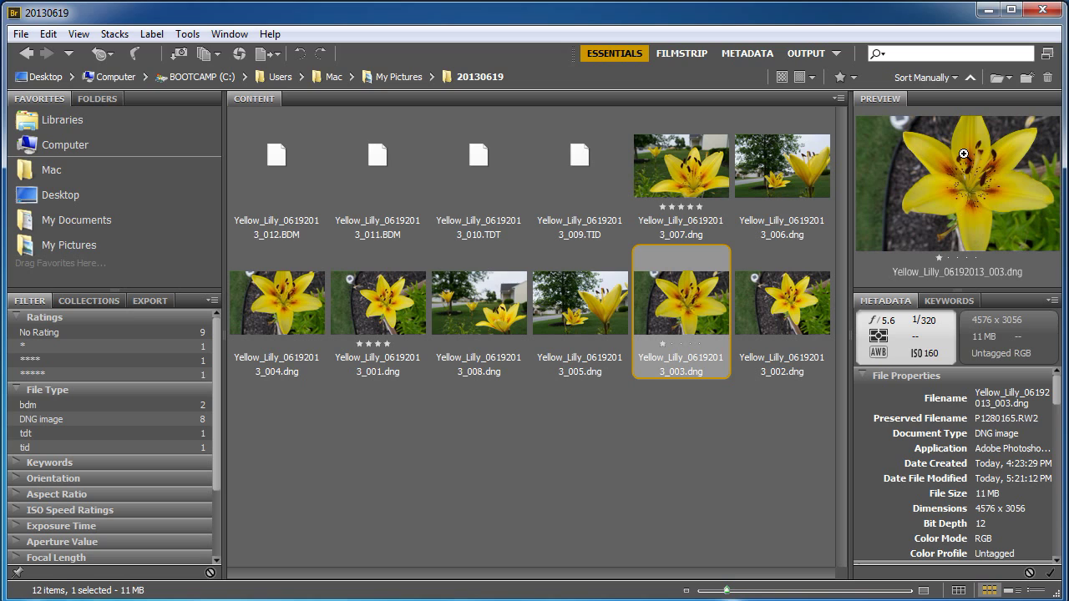
Step: Sort the folder by rating, descending, so five-star 007 appears first
click(955, 79)
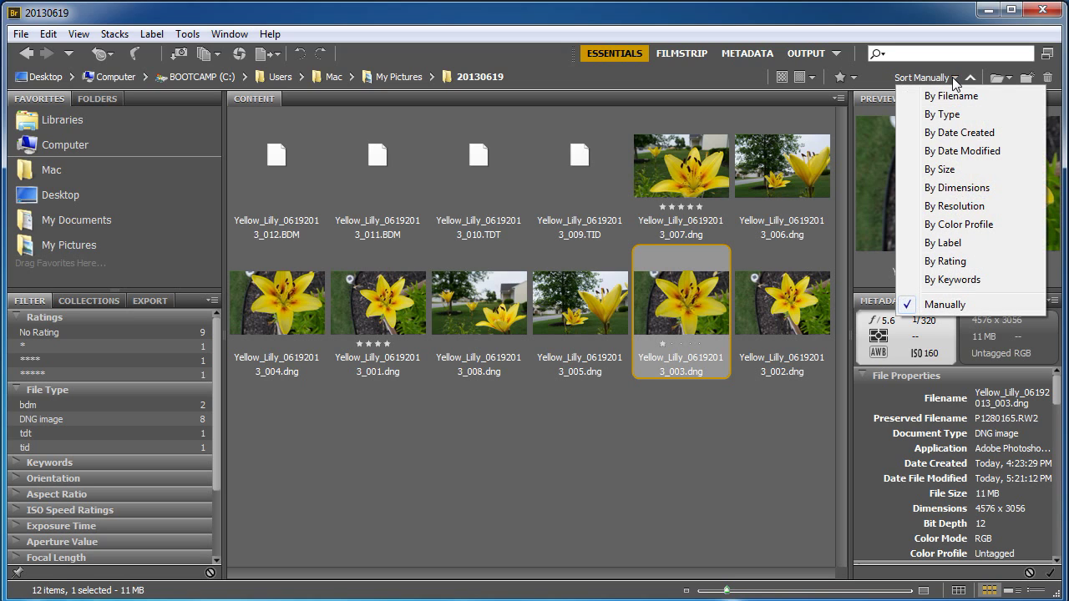
click(955, 264)
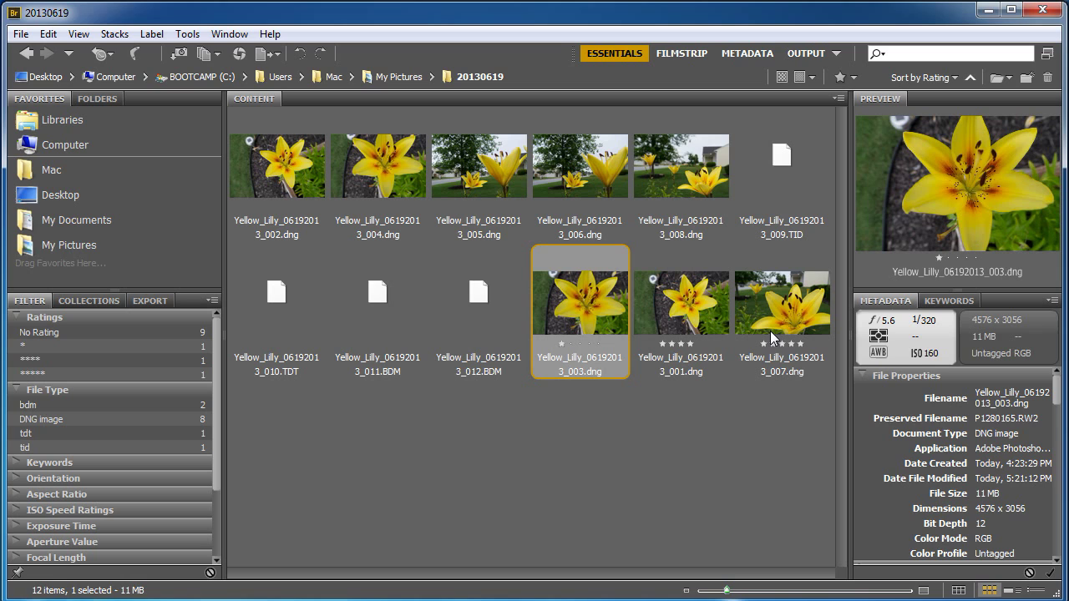
click(972, 78)
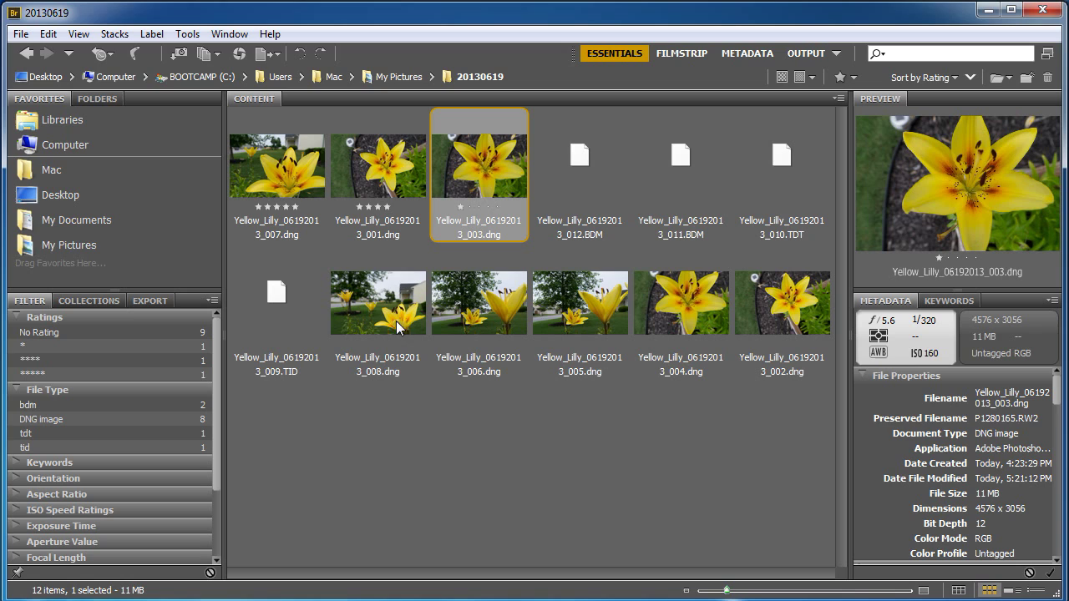
Step: Rate lily 005 with four stars and lily 006 with three stars
click(593, 340)
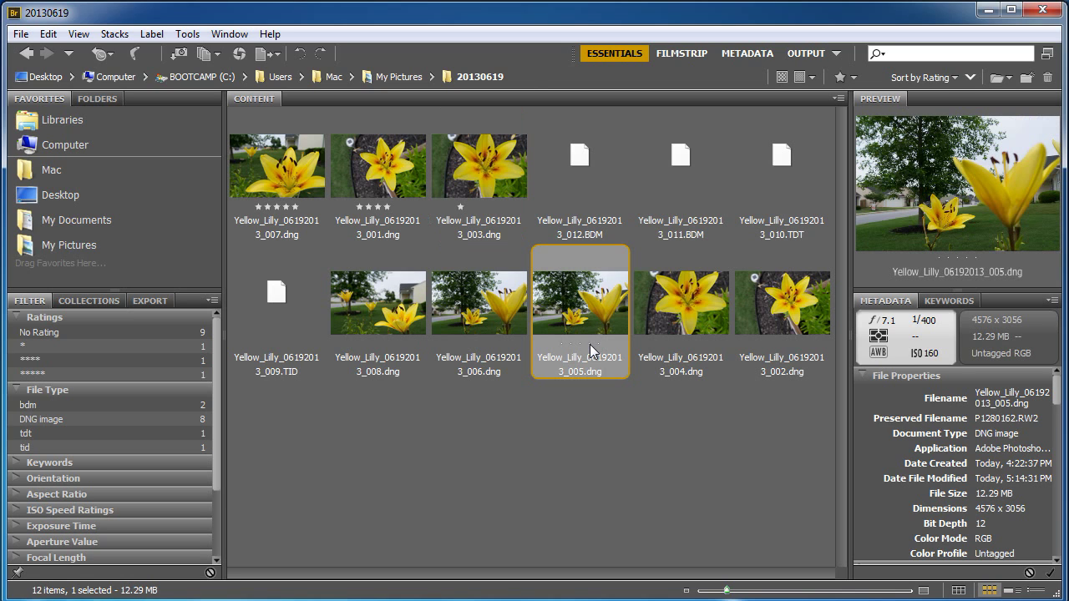
click(588, 343)
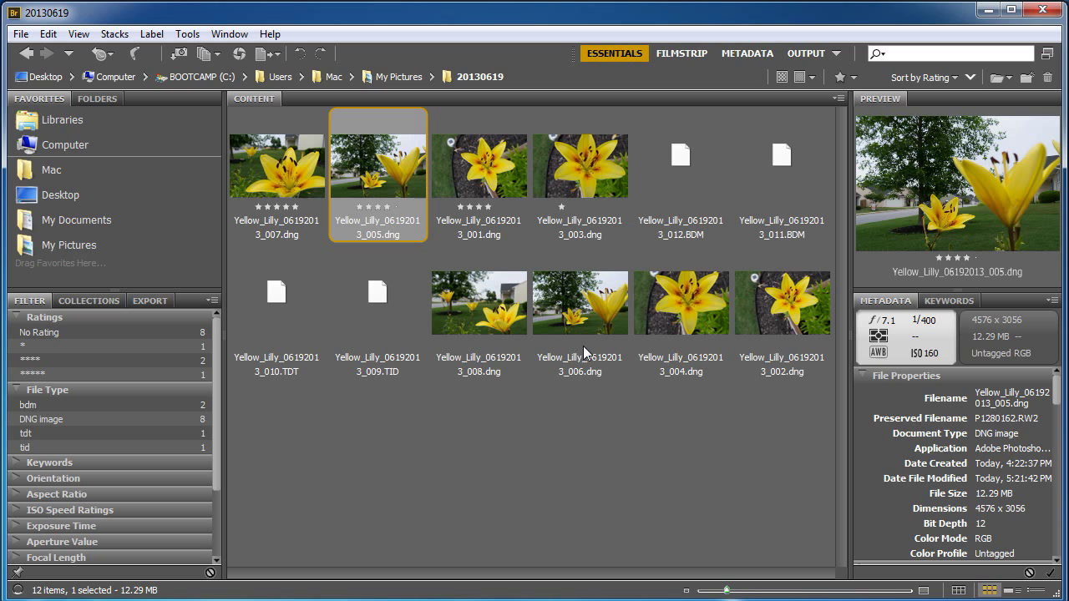
click(581, 342)
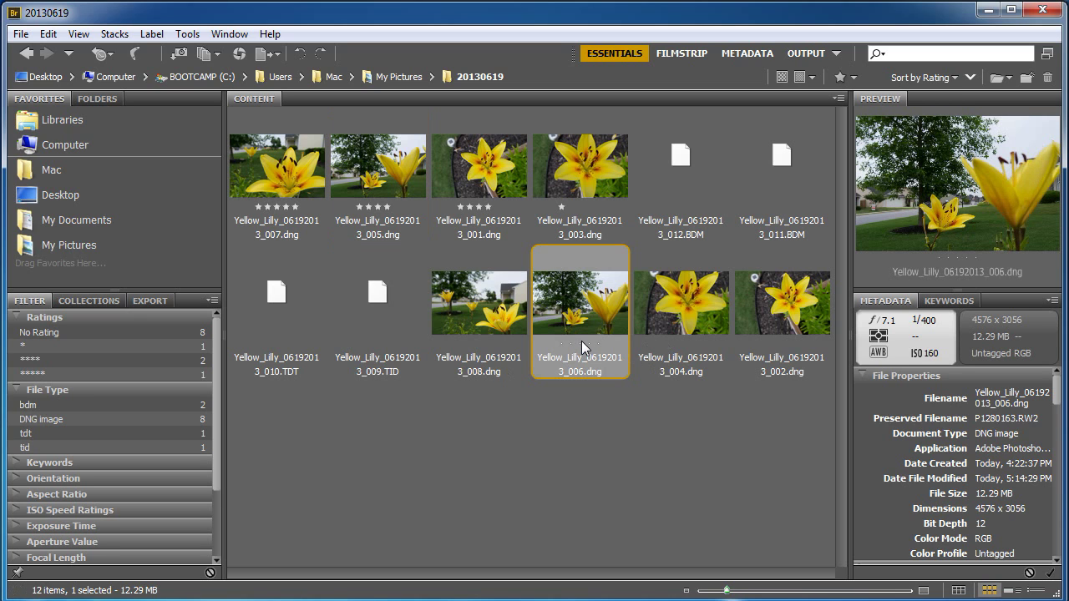
click(581, 345)
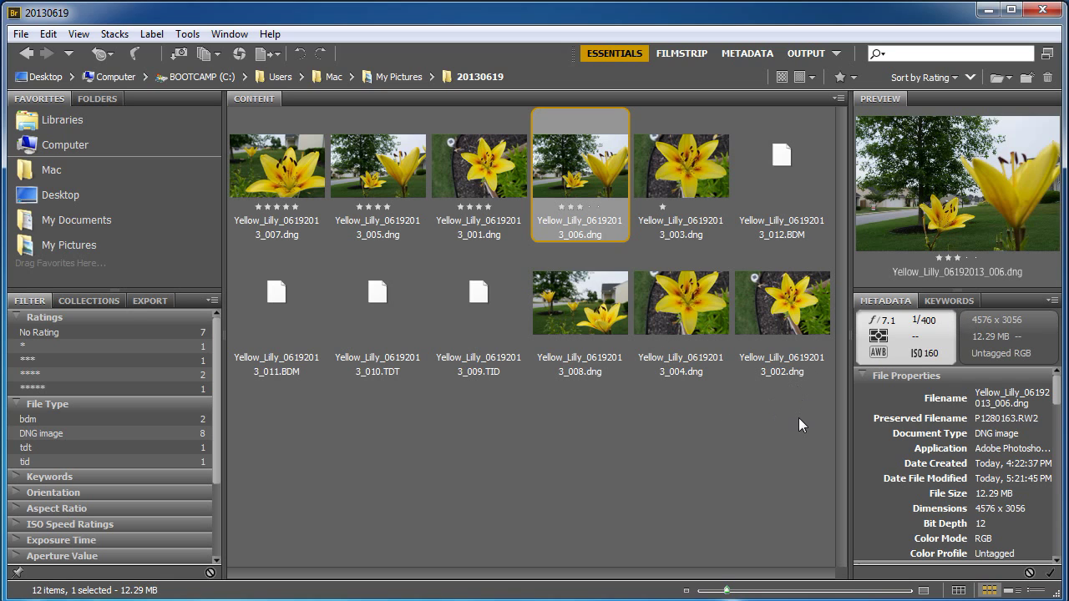
Step: With ten photos selected, add a new top-level keyword 'Stock' in the Keywords panel
drag(802, 416, 298, 189)
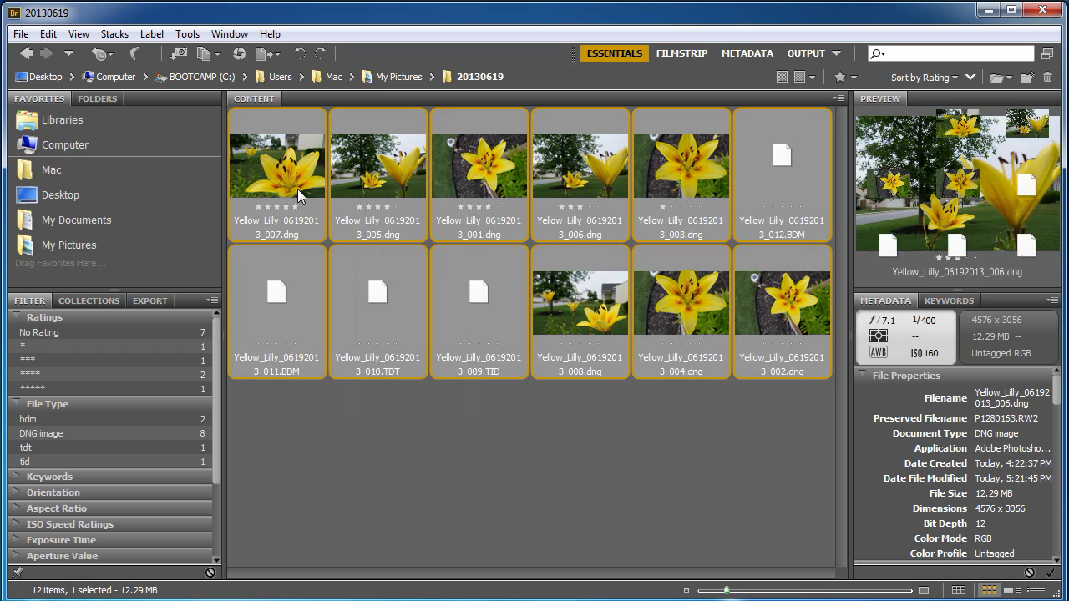
click(941, 300)
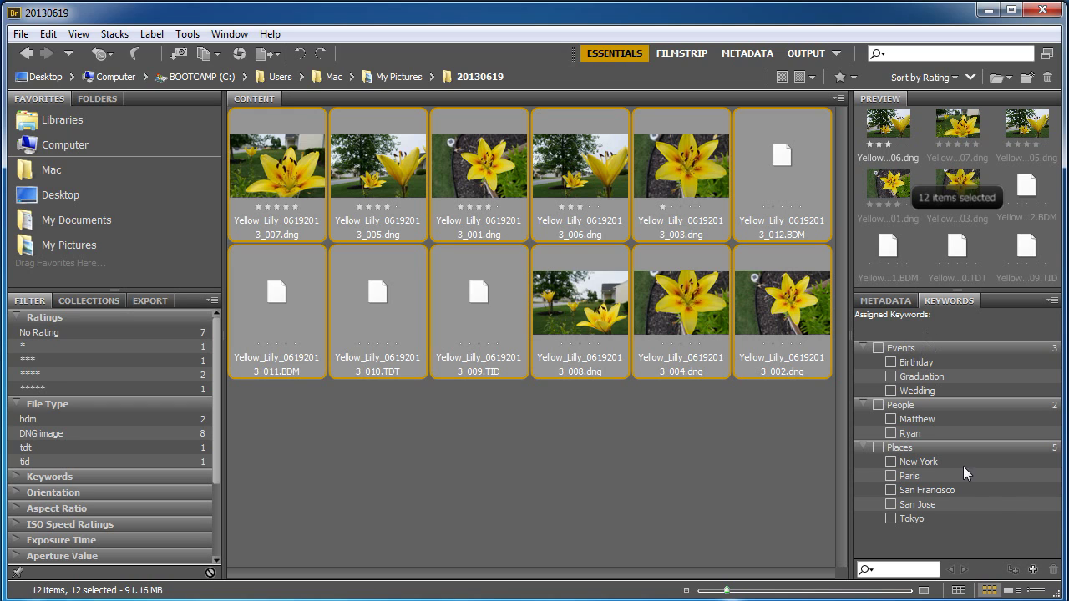
click(1033, 570)
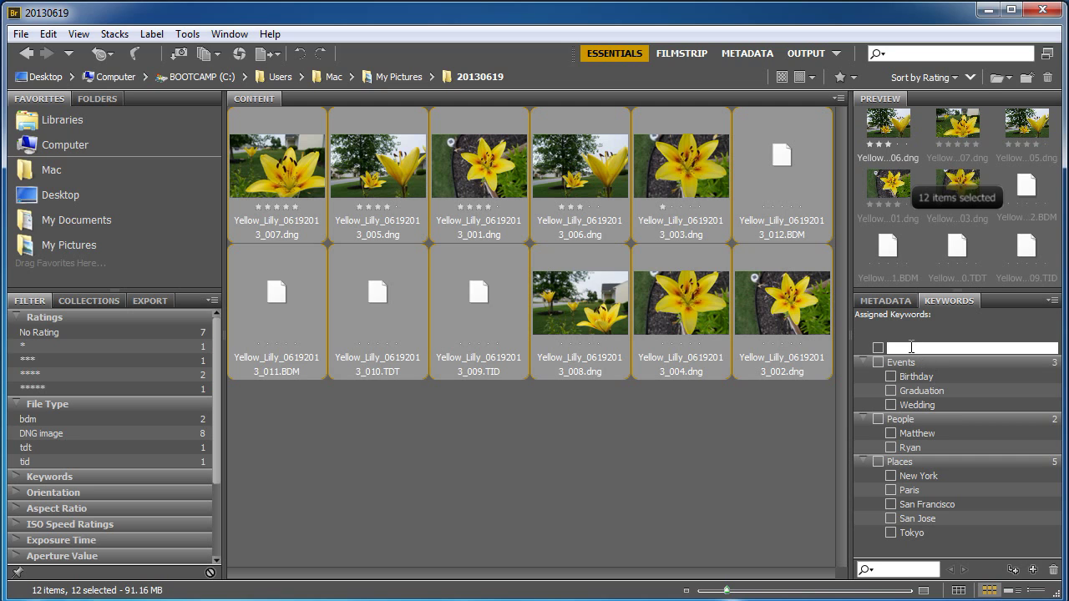
text(Stock)
click(964, 396)
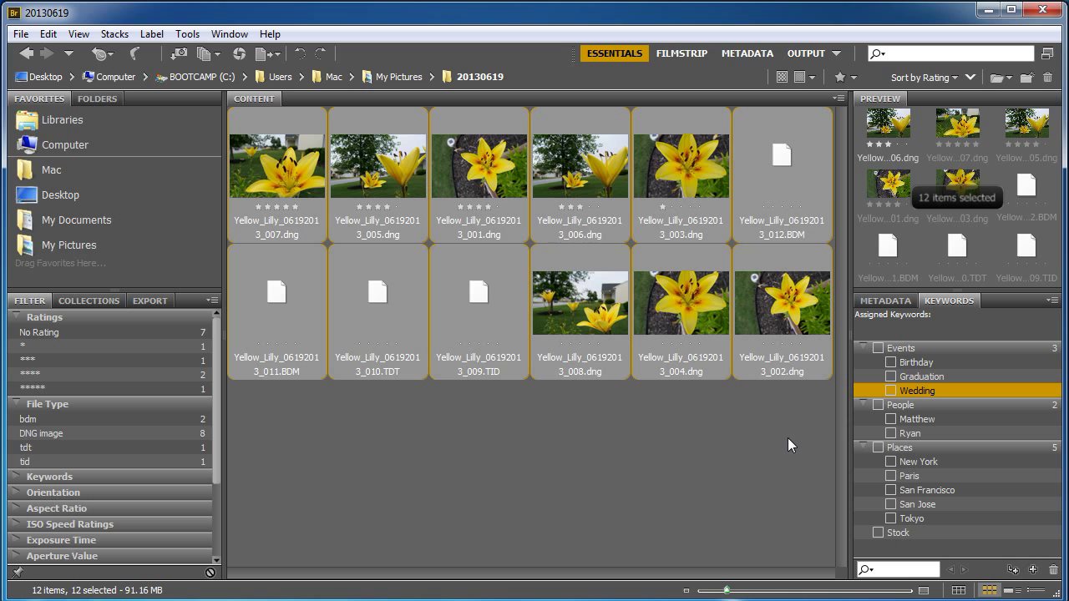
Step: Apply Stock to the selected files that allow it, then check the tags on 008, 004 and 002
click(877, 533)
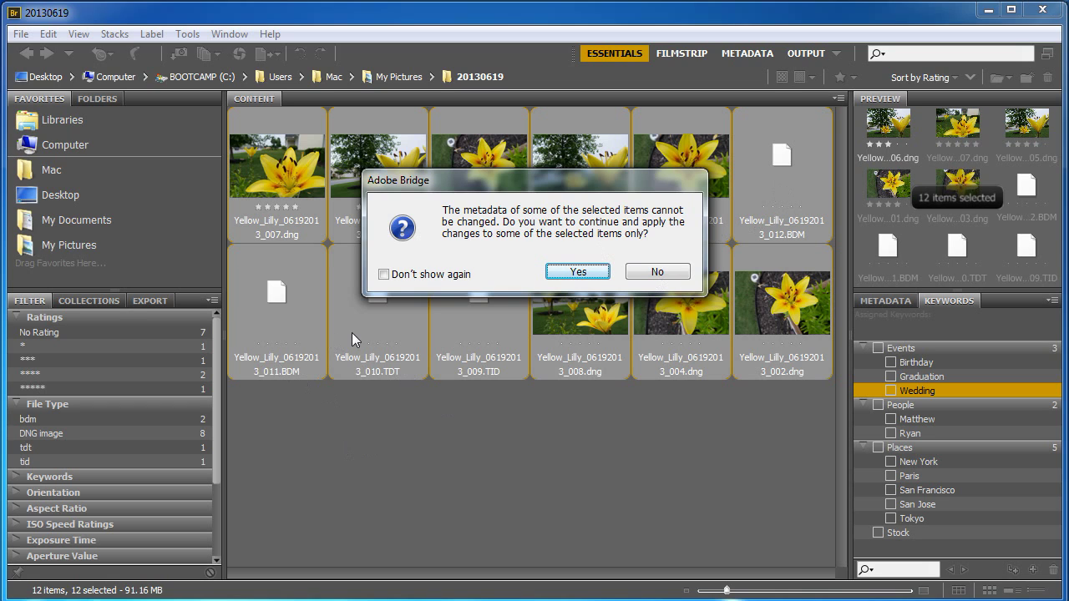
click(578, 273)
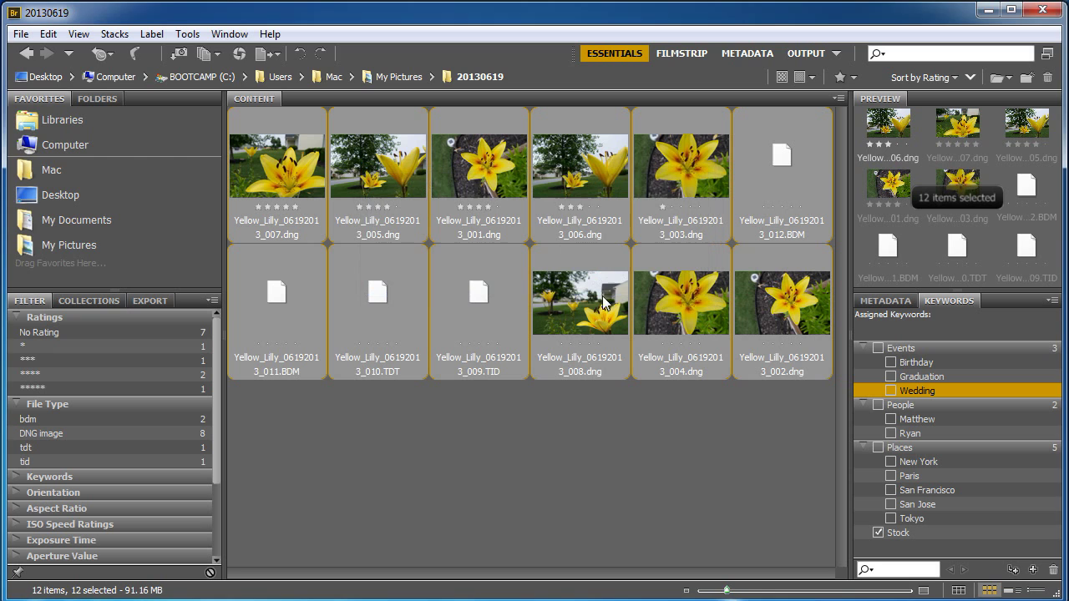
click(620, 464)
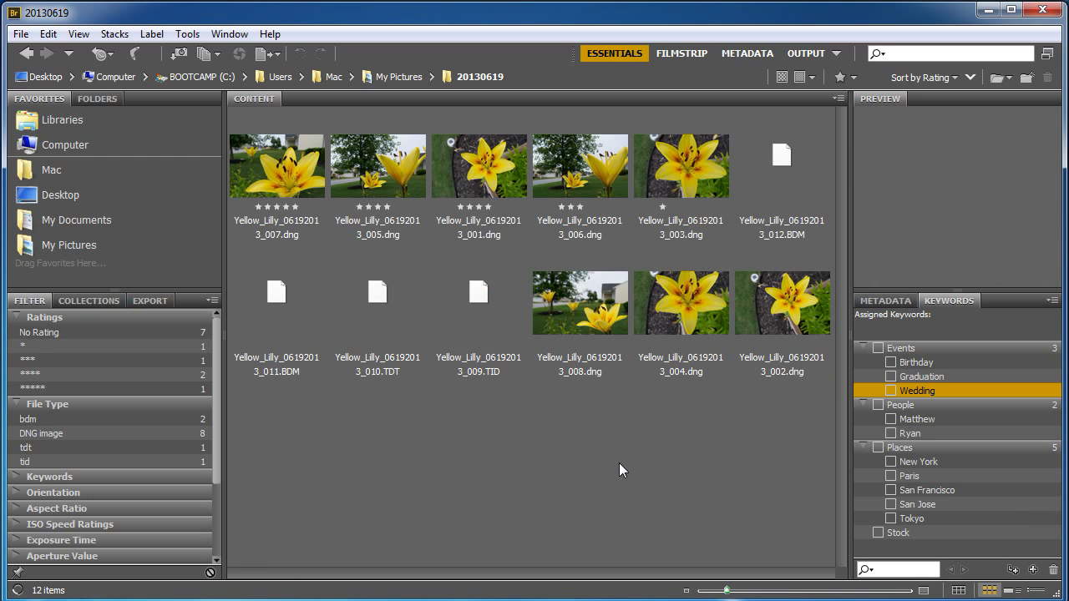
click(560, 307)
click(644, 304)
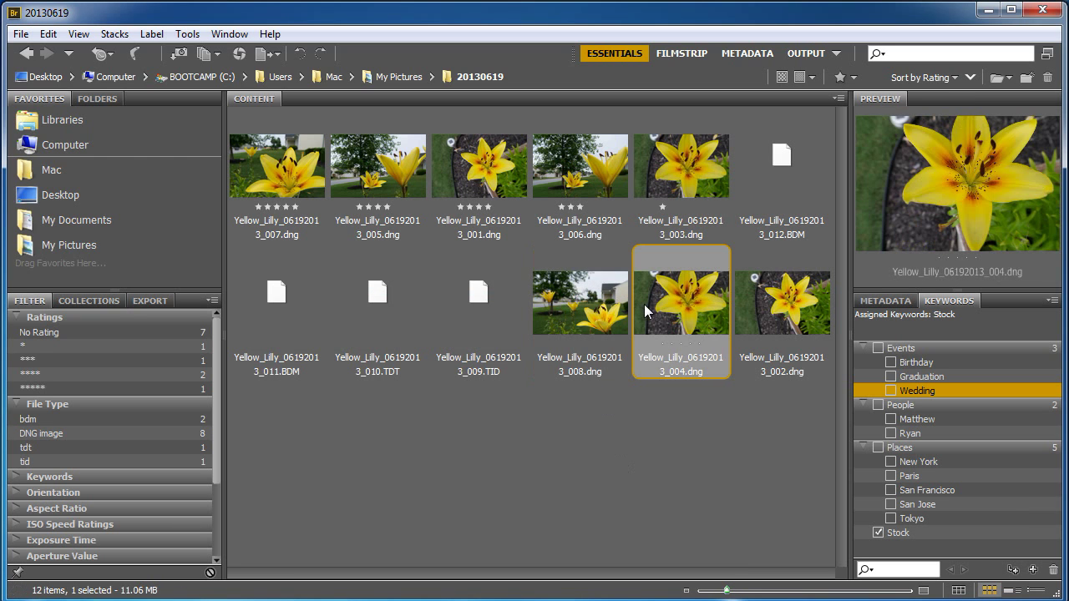
click(781, 290)
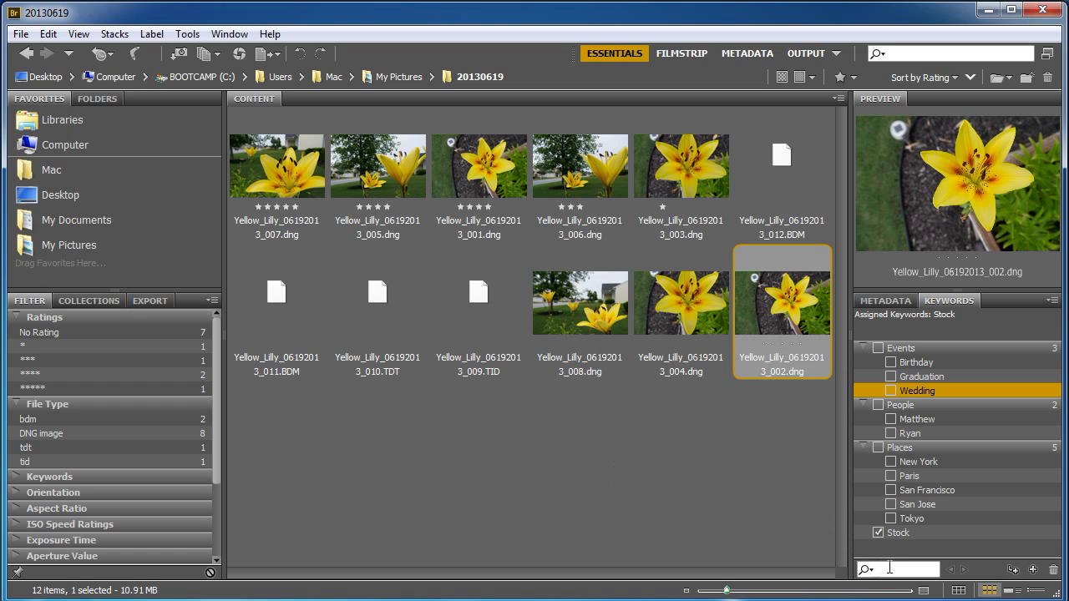
Step: Create a 'Flower' keyword, nest it under Stock, and assign it to 002.dng
click(1033, 571)
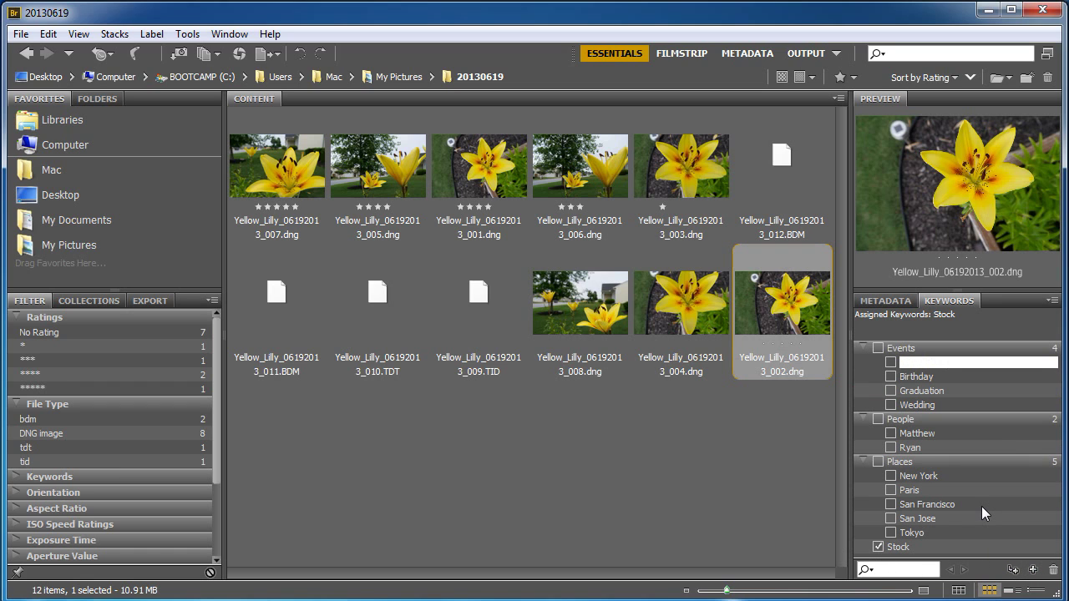
text(Flower)
click(978, 349)
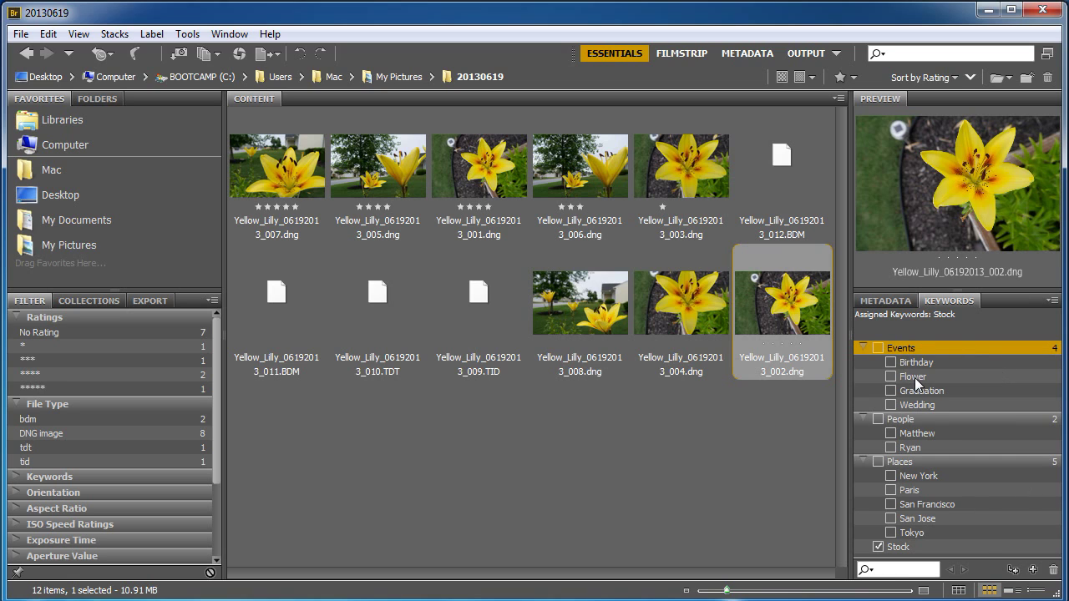
drag(913, 376, 908, 546)
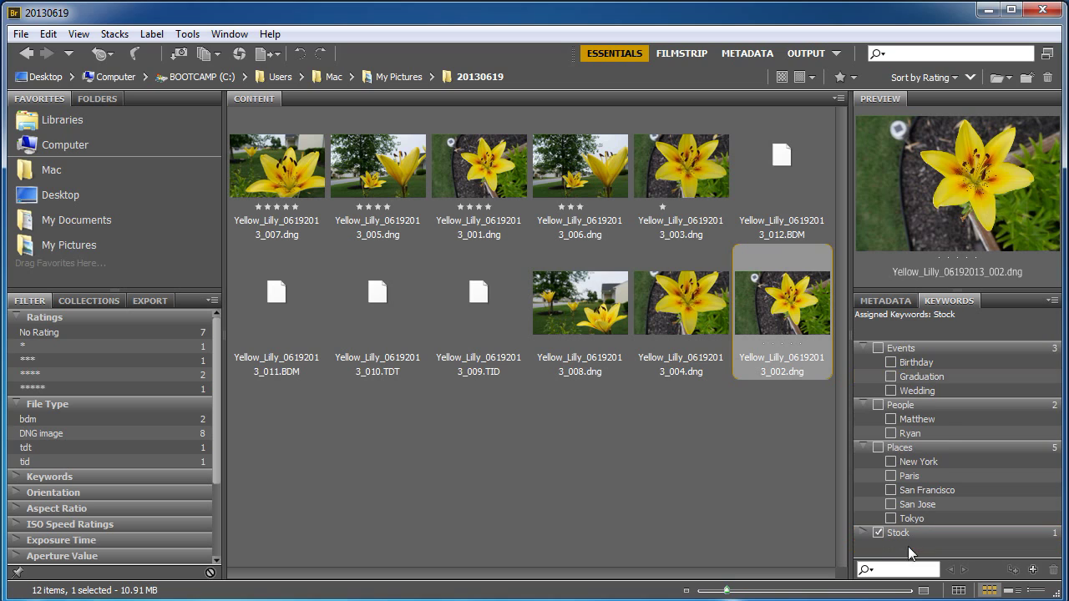
click(863, 532)
click(890, 547)
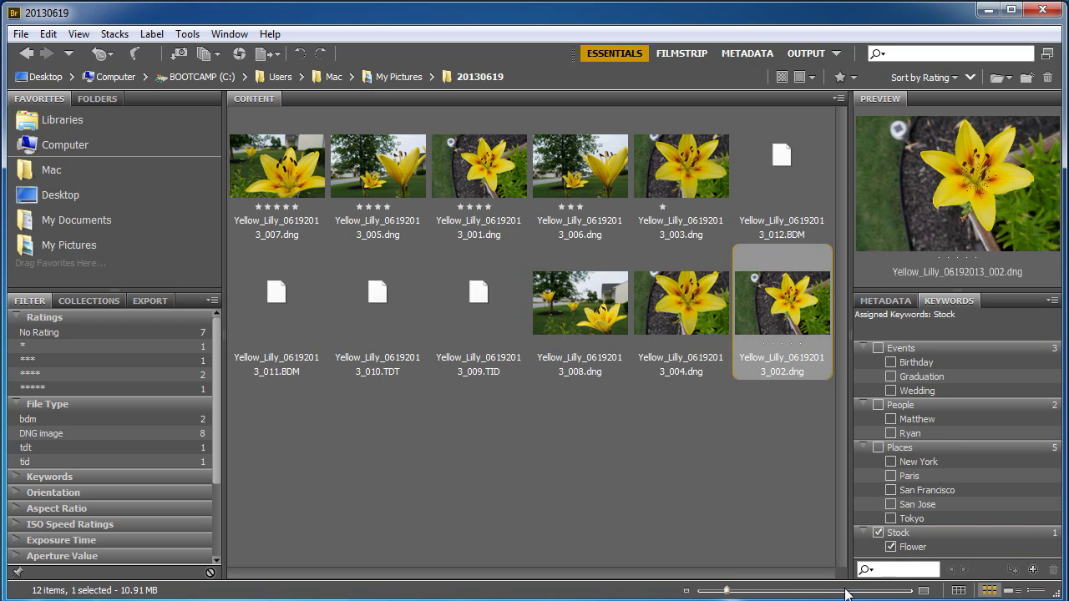
click(679, 325)
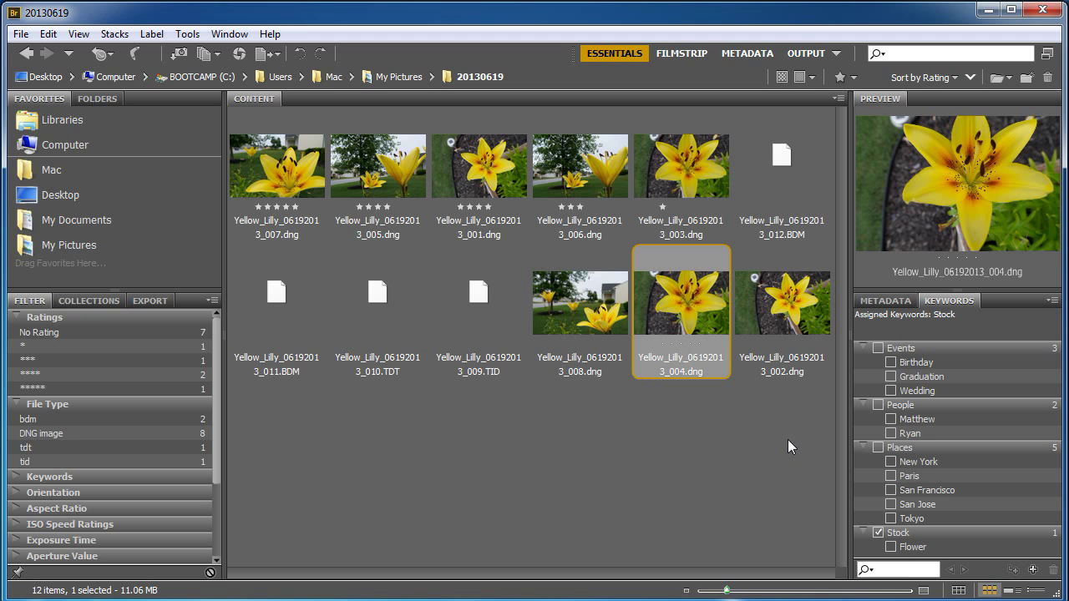
Step: Select the eight DNG lily photos, leaving out files 009–012, and assign them Flower
drag(788, 409, 242, 117)
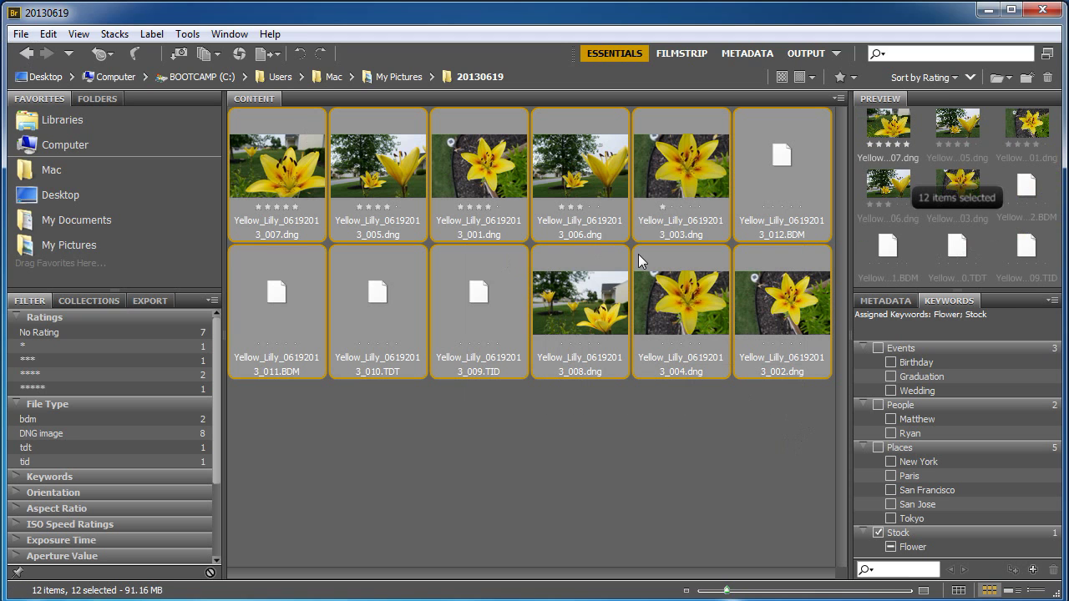
ctrl+click(795, 157)
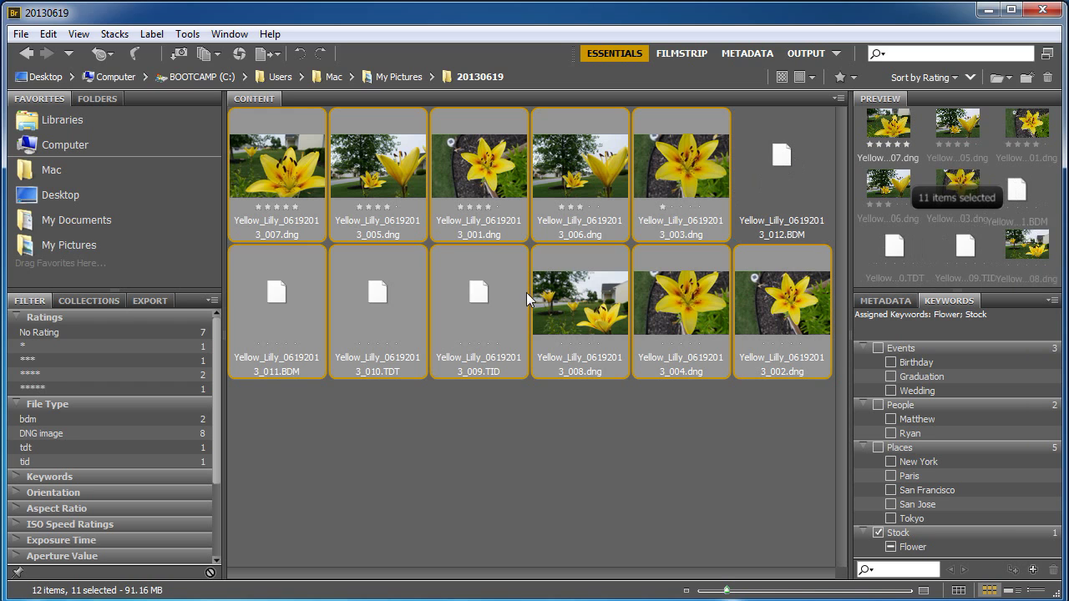
ctrl+click(451, 321)
ctrl+click(416, 320)
ctrl+click(309, 321)
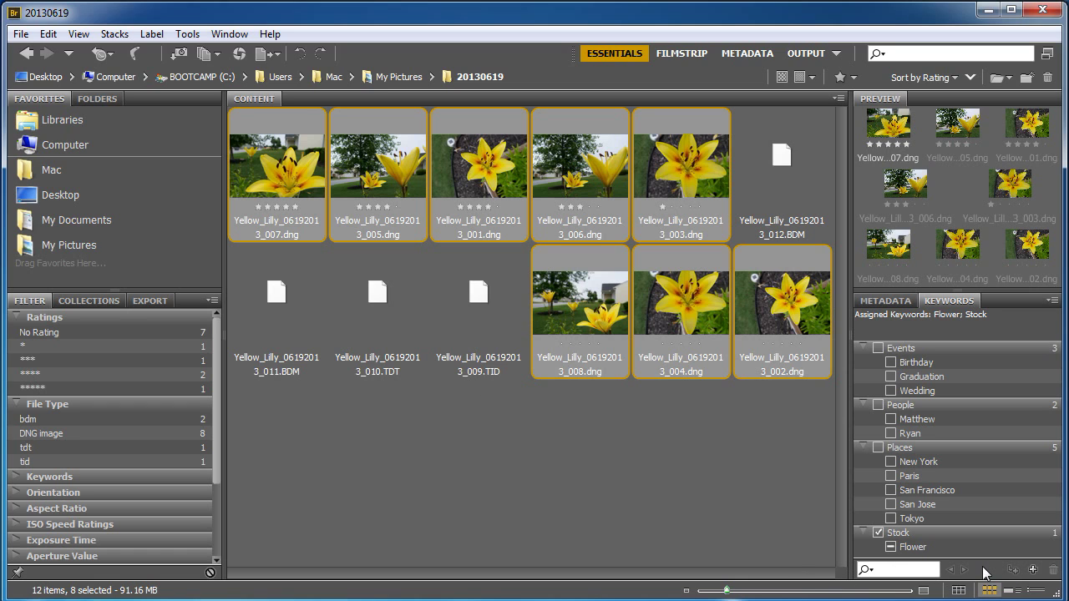
click(891, 547)
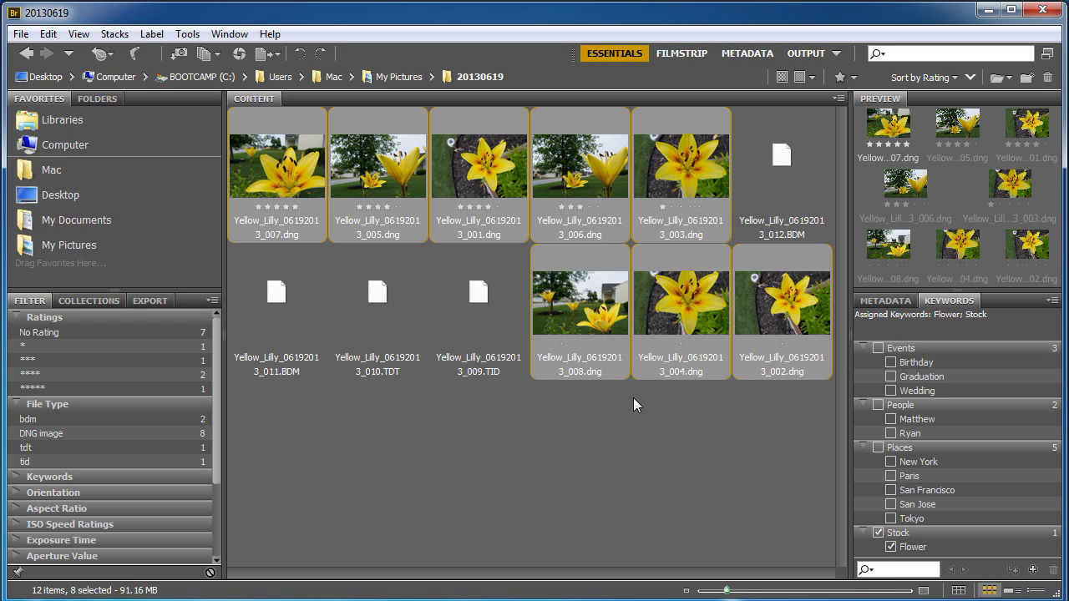
click(641, 422)
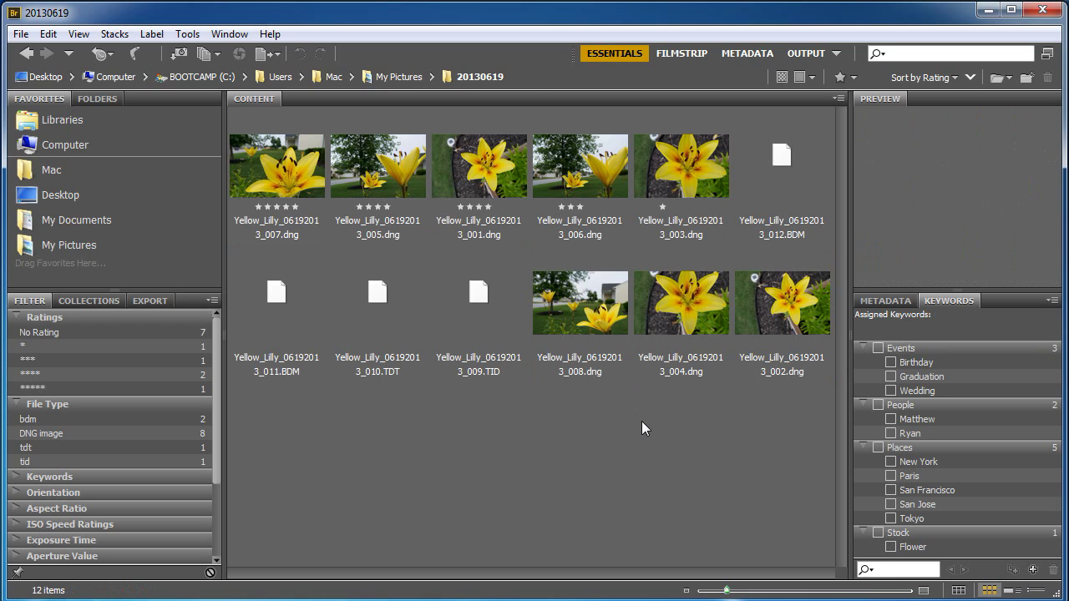